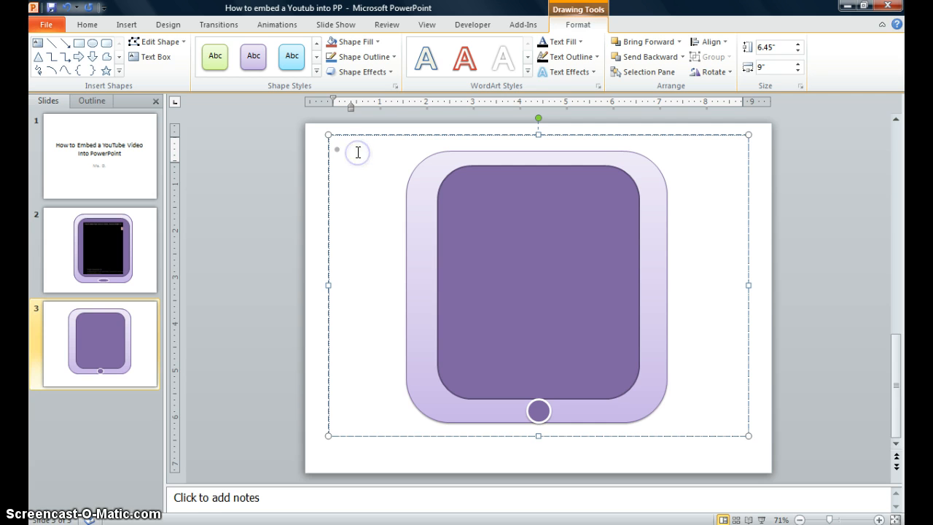
Step: Remove the bullet from the empty text placeholder on slide 3
{"action": "key", "text": "BackSpace"}
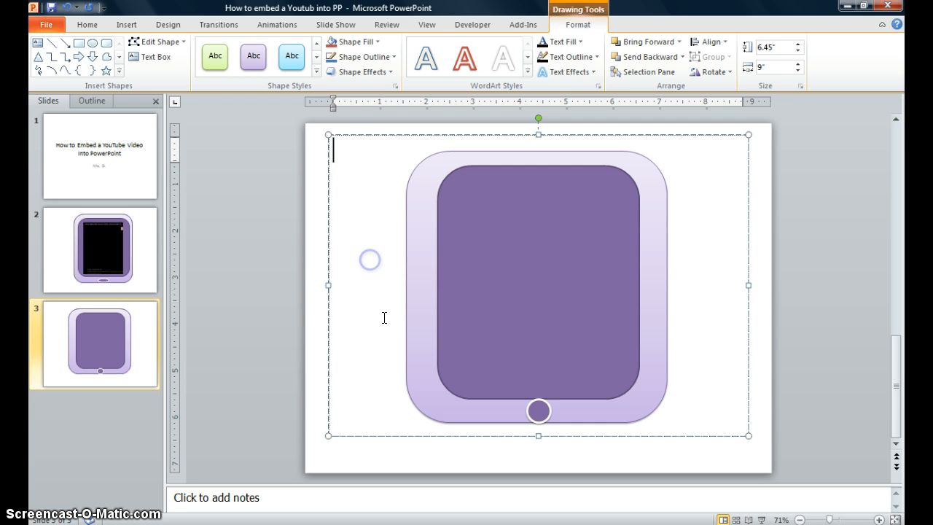
{"action": "left_click", "coordinate": [702, 408]}
{"action": "left_click", "coordinate": [701, 327]}
{"action": "left_click", "coordinate": [674, 328]}
{"action": "left_click", "coordinate": [623, 333]}
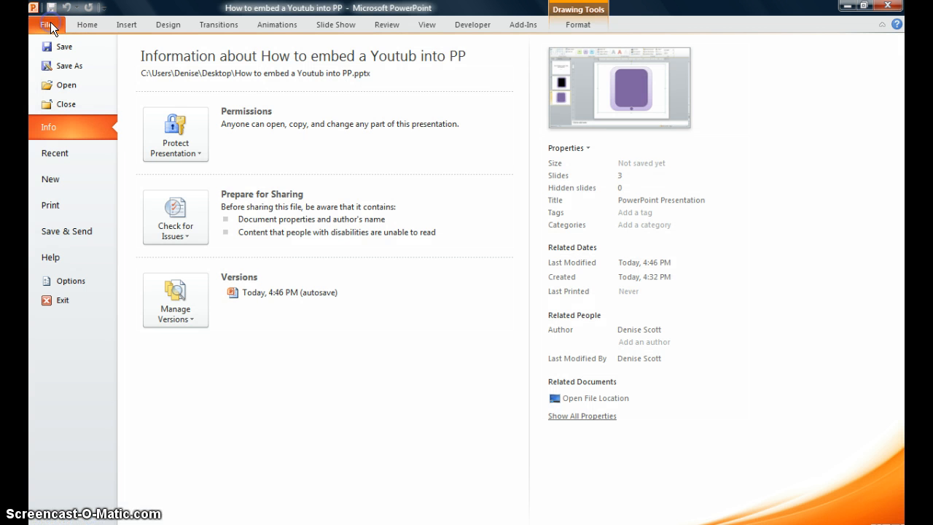
Step: Check in the PowerPoint ribbon customization options that the Developer tab is enabled, and accept the options
{"action": "left_click", "coordinate": [50, 23]}
{"action": "left_click", "coordinate": [58, 277]}
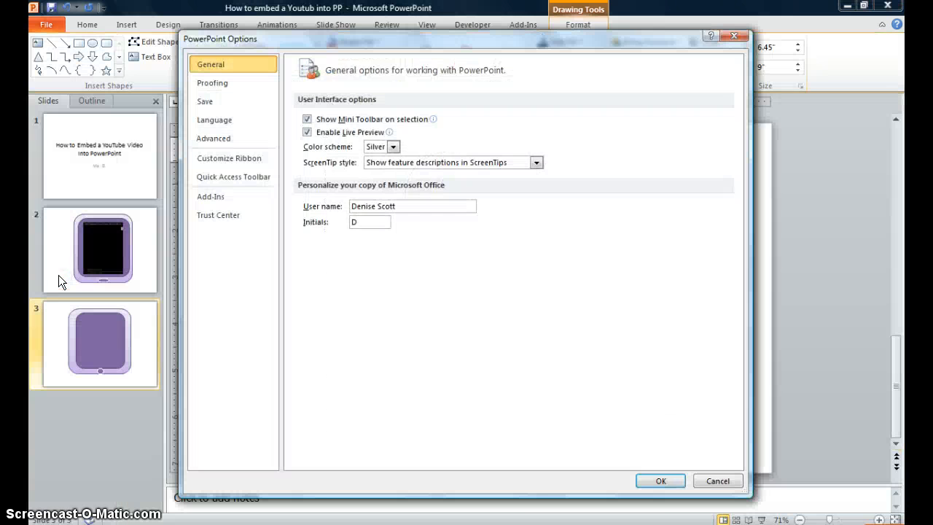
{"action": "left_click", "coordinate": [220, 158]}
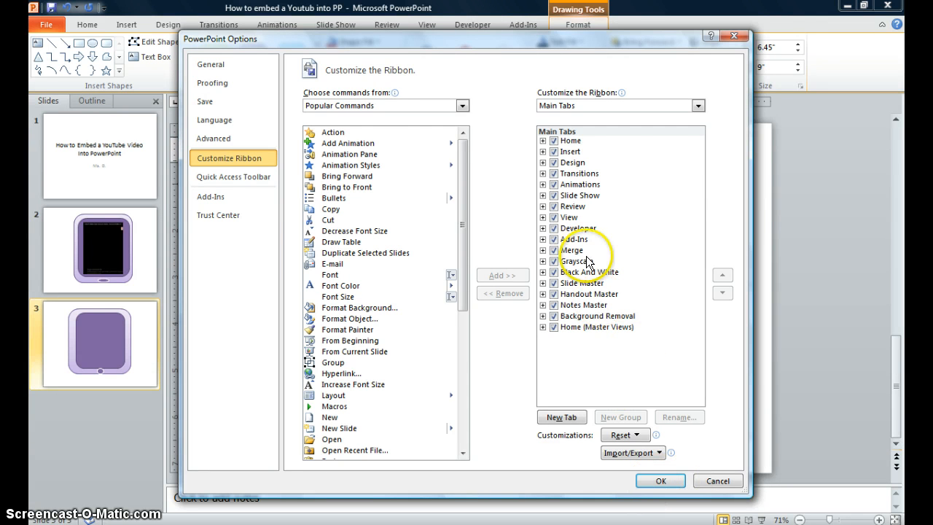
{"action": "left_click", "coordinate": [659, 481]}
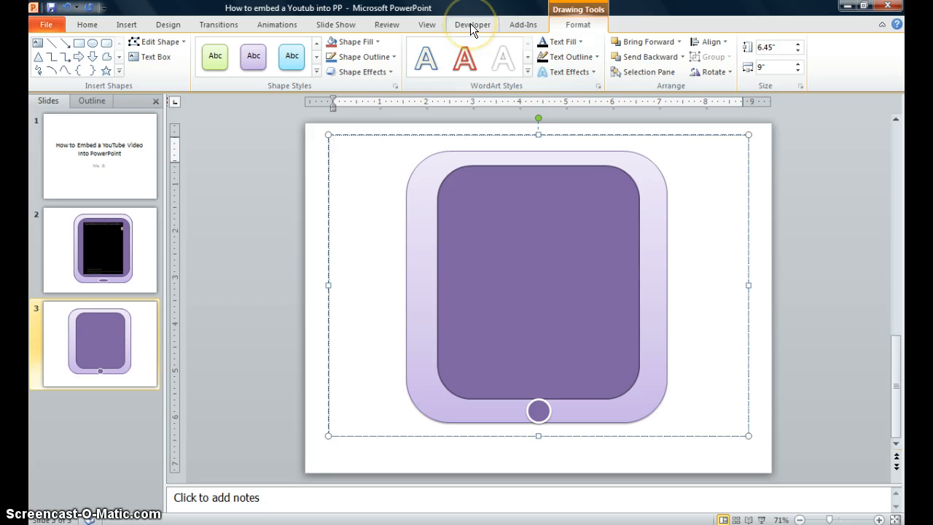
Step: Choose Shockwave Flash Object from the additional developer controls for insertion on slide 3
{"action": "left_click", "coordinate": [470, 23]}
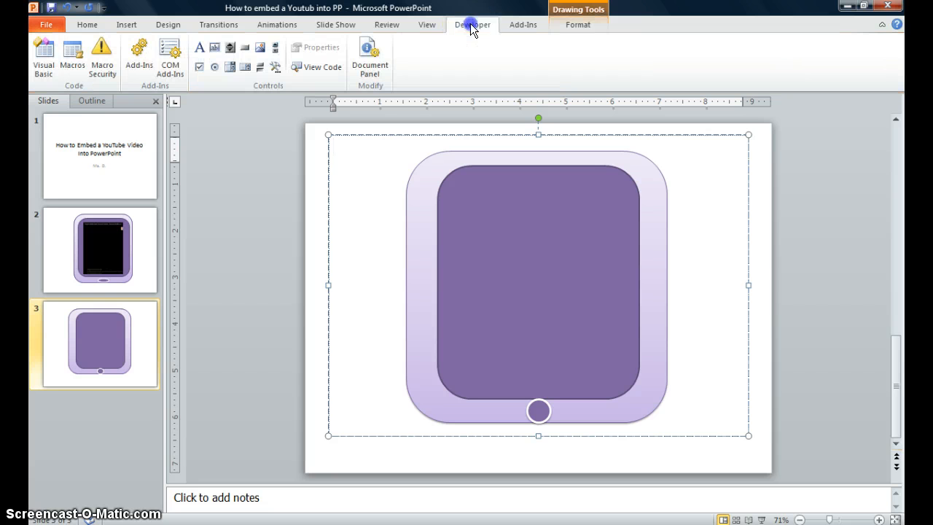
{"action": "left_click", "coordinate": [276, 68]}
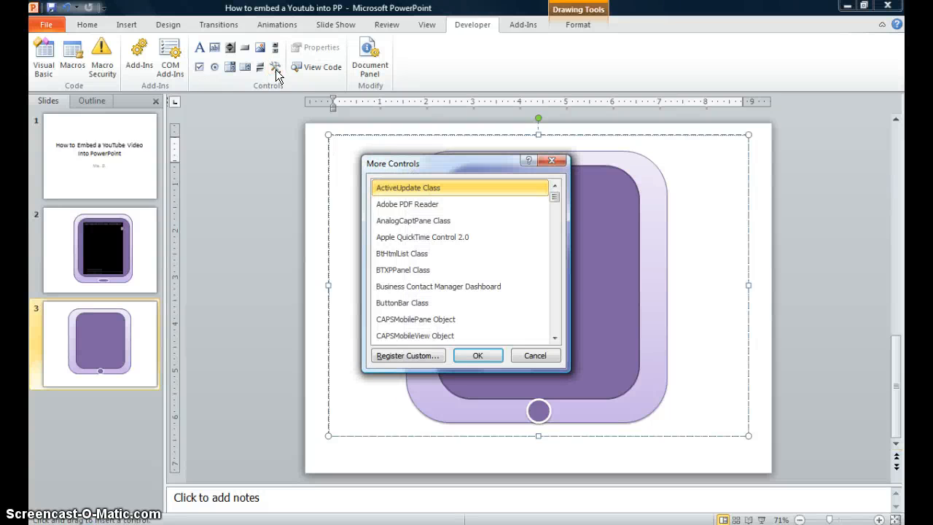
{"action": "left_click", "coordinate": [554, 337]}
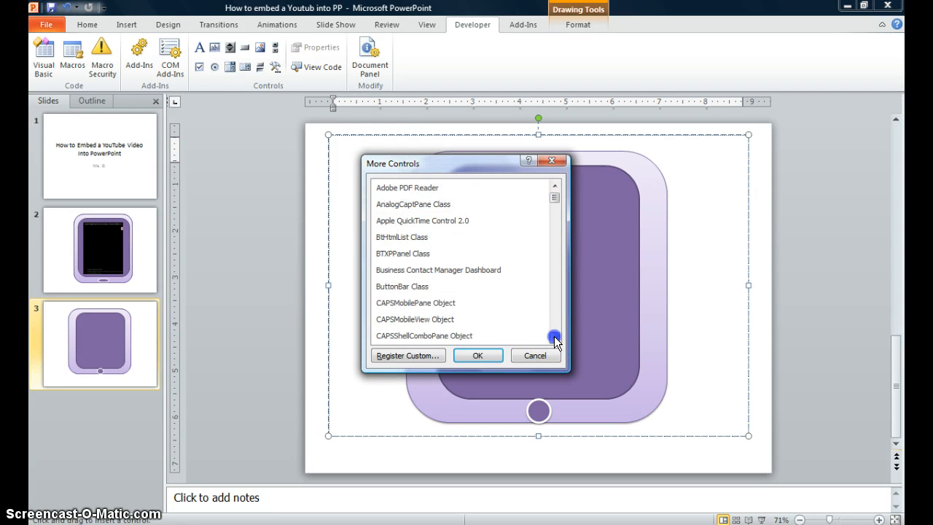
{"action": "left_click_drag", "start_coordinate": [553, 336], "coordinate": [554, 336]}
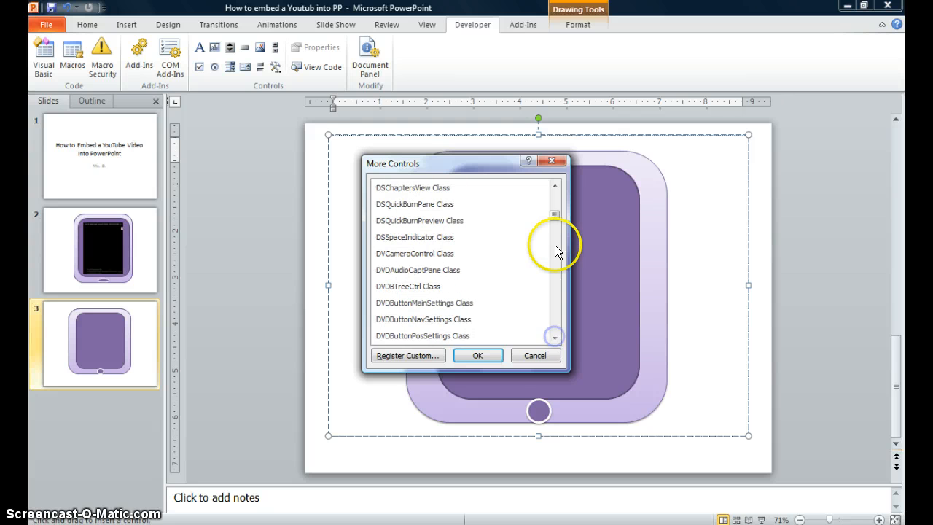
{"action": "left_click_drag", "start_coordinate": [554, 216], "coordinate": [554, 290]}
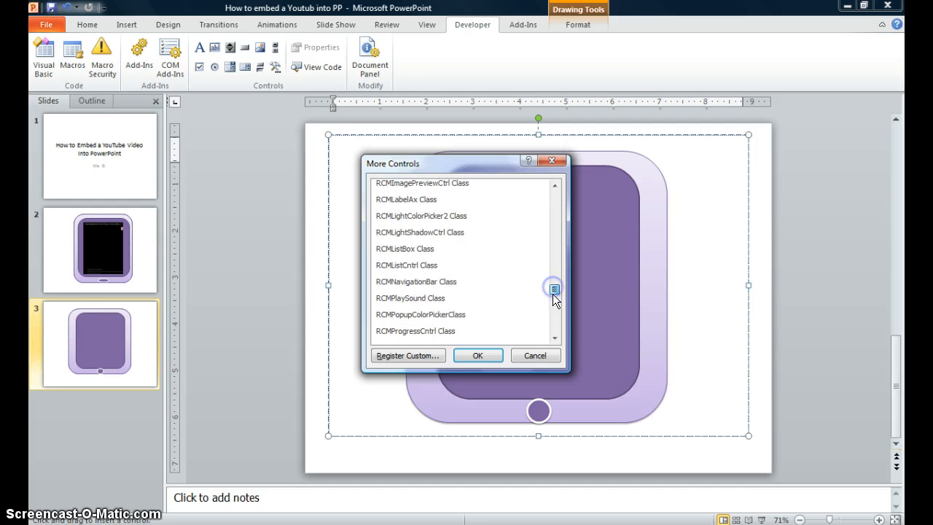
{"action": "left_click_drag", "start_coordinate": [553, 339], "coordinate": [553, 338]}
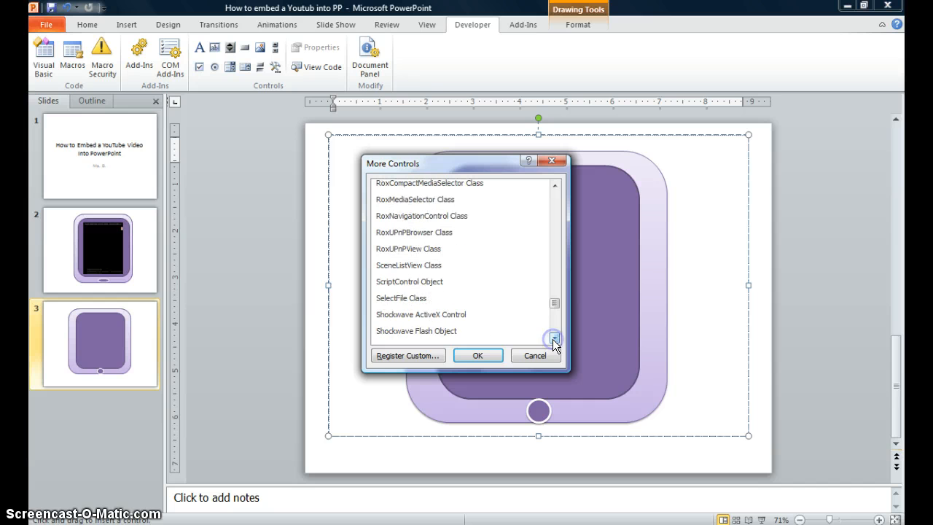
{"action": "left_click", "coordinate": [427, 333]}
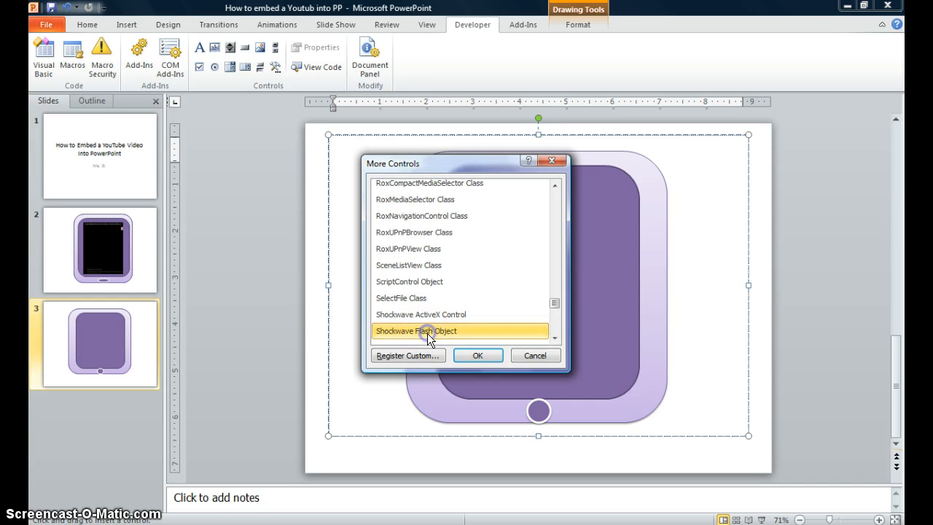
{"action": "left_click", "coordinate": [474, 357]}
{"action": "left_click", "coordinate": [472, 356]}
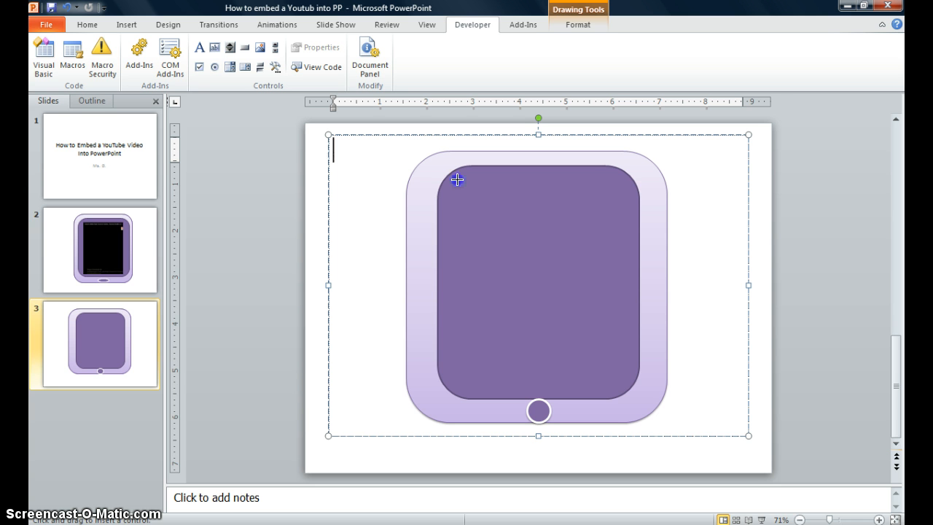
Step: Draw the Flash control about 258 wide and 330 high over the tablet's dark purple screen and open its properties
{"action": "left_click_drag", "start_coordinate": [457, 179], "coordinate": [623, 391]}
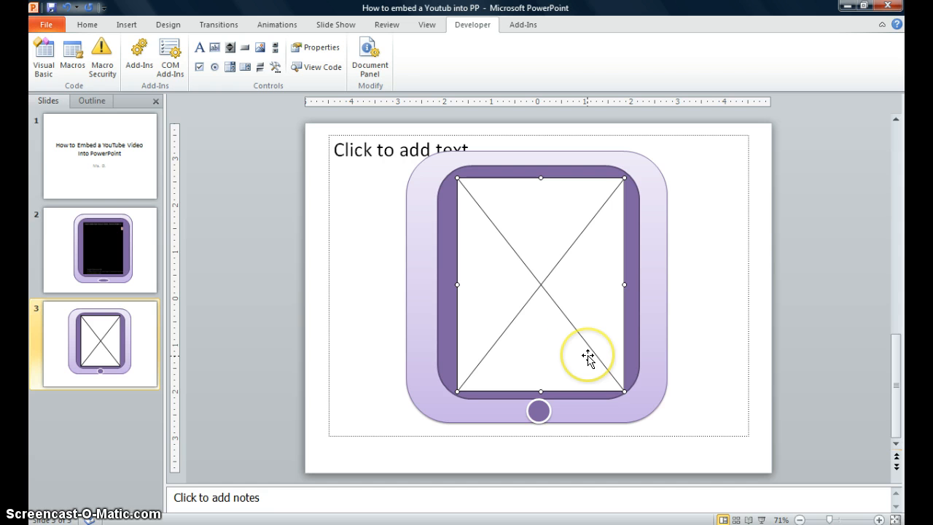
{"action": "right_click", "coordinate": [534, 239]}
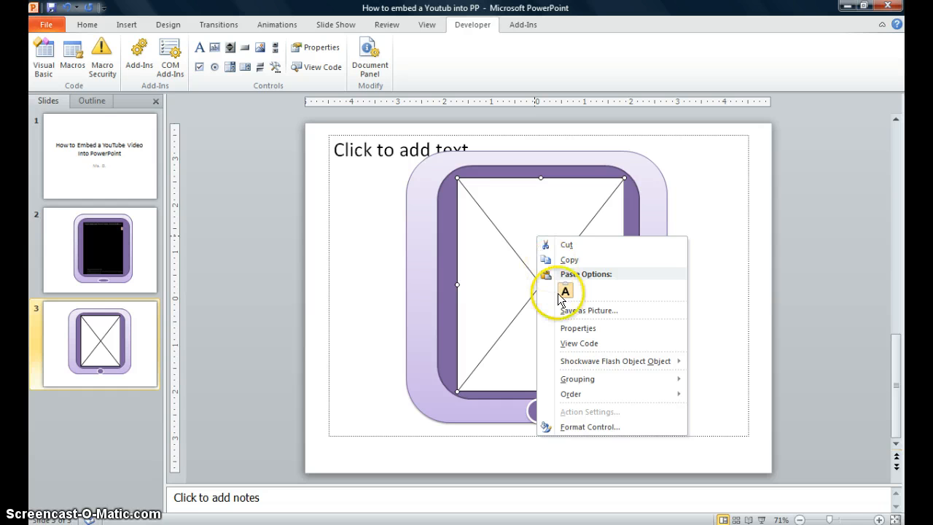
{"action": "left_click", "coordinate": [564, 328]}
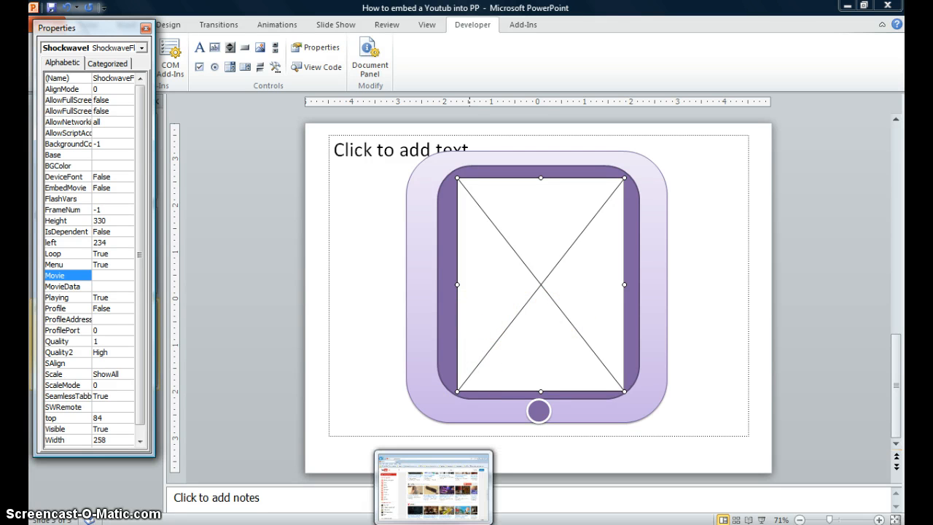
Step: Switch to YouTube in the browser, open the video "World's Most Powerful Handheld Laser - Review & Giveaway!" and pause playback
{"action": "left_click", "coordinate": [433, 520]}
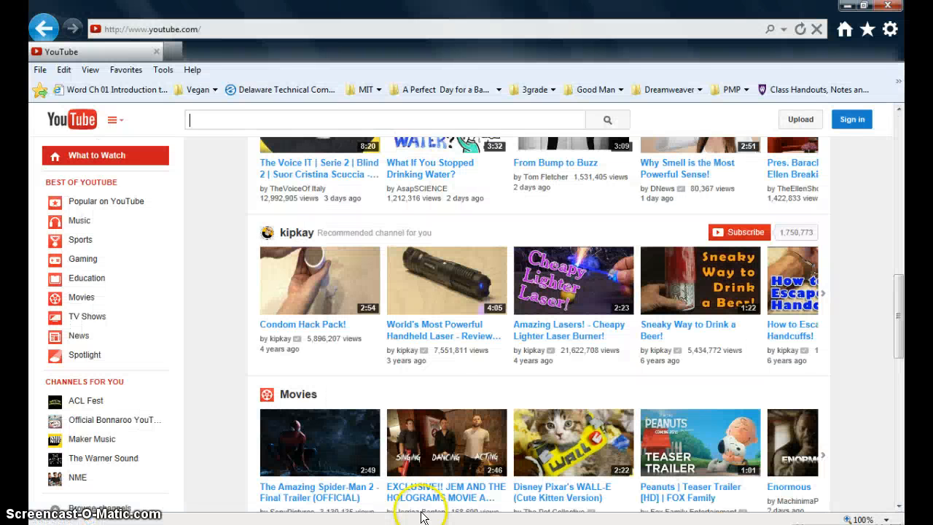
{"action": "left_click", "coordinate": [428, 329]}
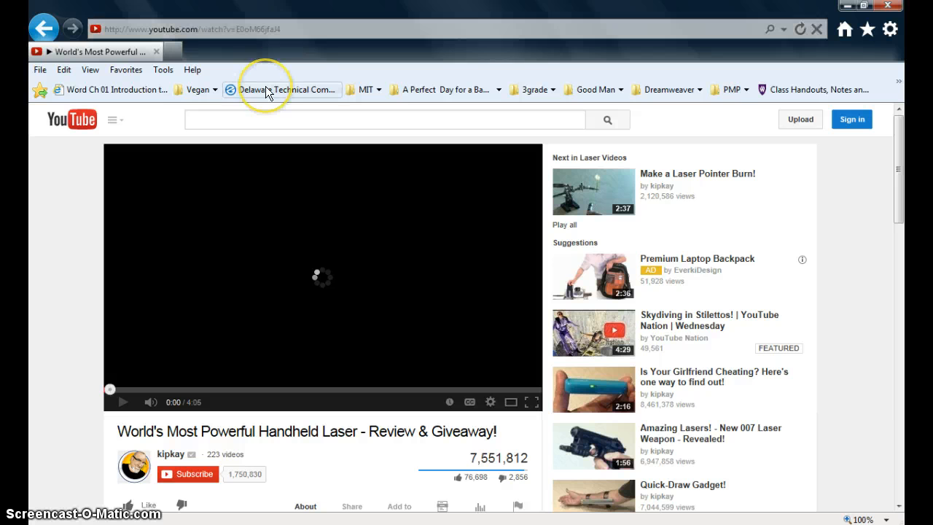
{"action": "left_click", "coordinate": [122, 402]}
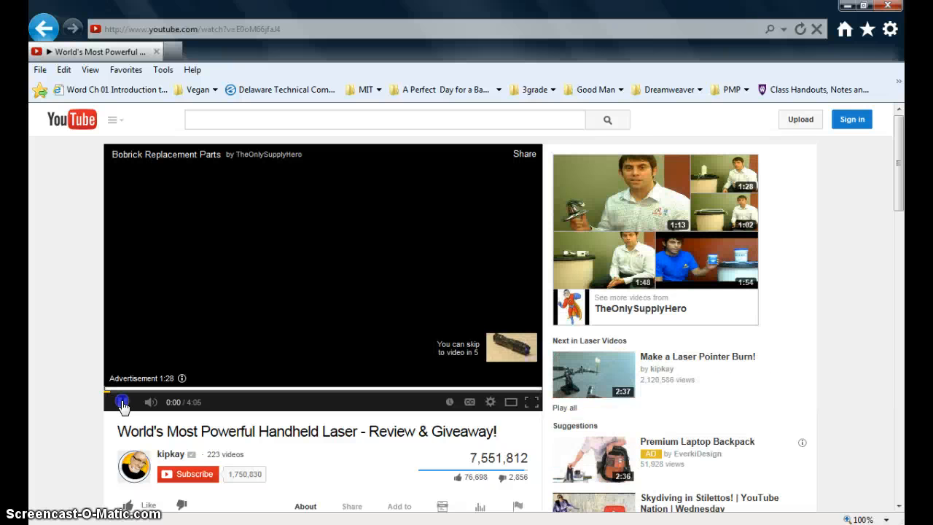
{"action": "left_click", "coordinate": [121, 402]}
Step: Copy the laser video's web address from the browser
{"action": "left_click", "coordinate": [267, 32]}
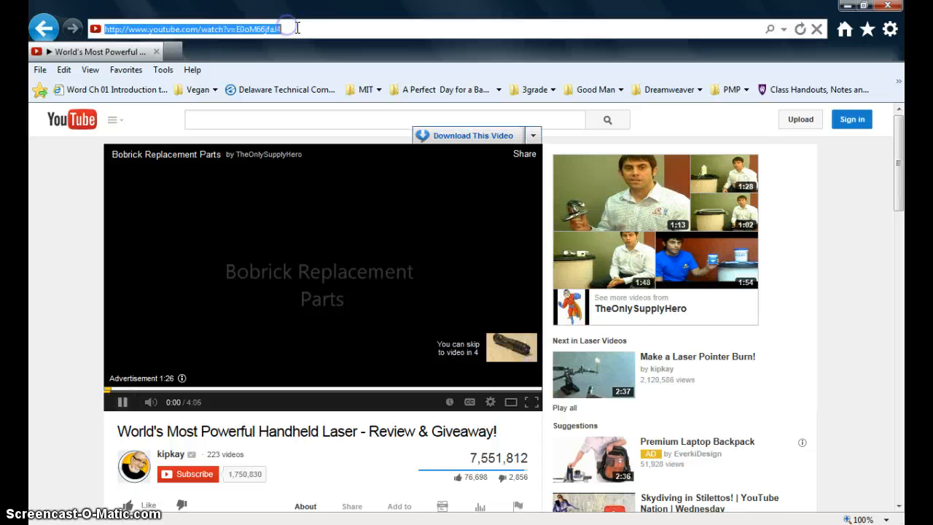
{"action": "right_click", "coordinate": [259, 31]}
{"action": "left_click", "coordinate": [276, 75]}
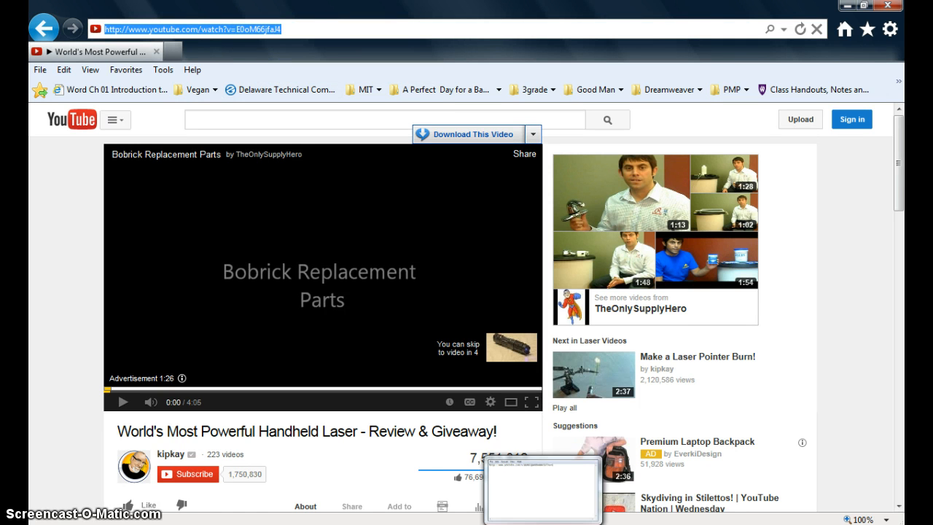
{"action": "left_click", "coordinate": [543, 523]}
{"action": "left_click_drag", "start_coordinate": [581, 72], "coordinate": [289, 73]}
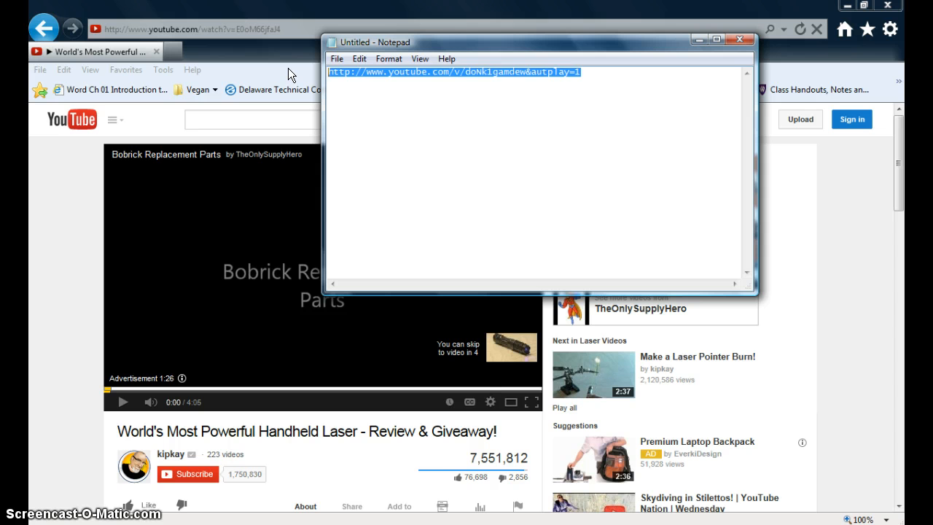
{"action": "key", "text": "Delete"}
{"action": "left_click", "coordinate": [341, 75]}
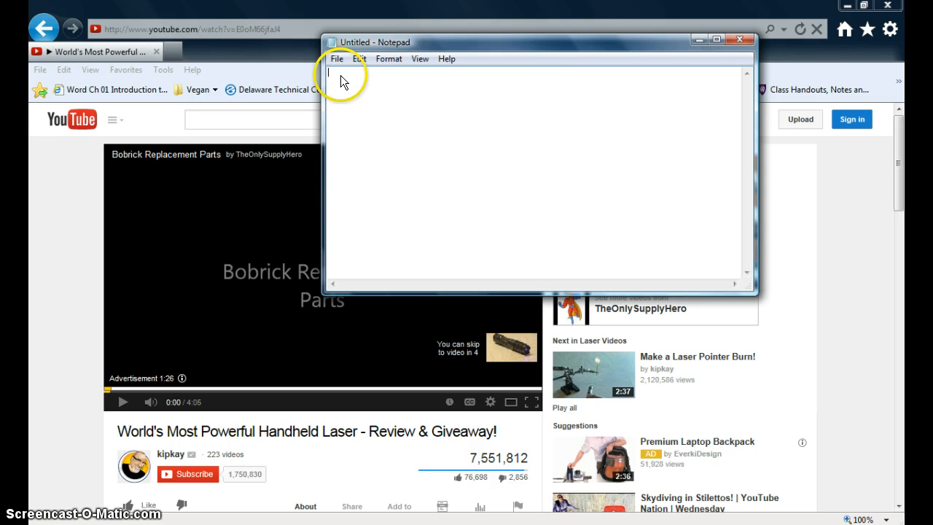
{"action": "right_click", "coordinate": [340, 75]}
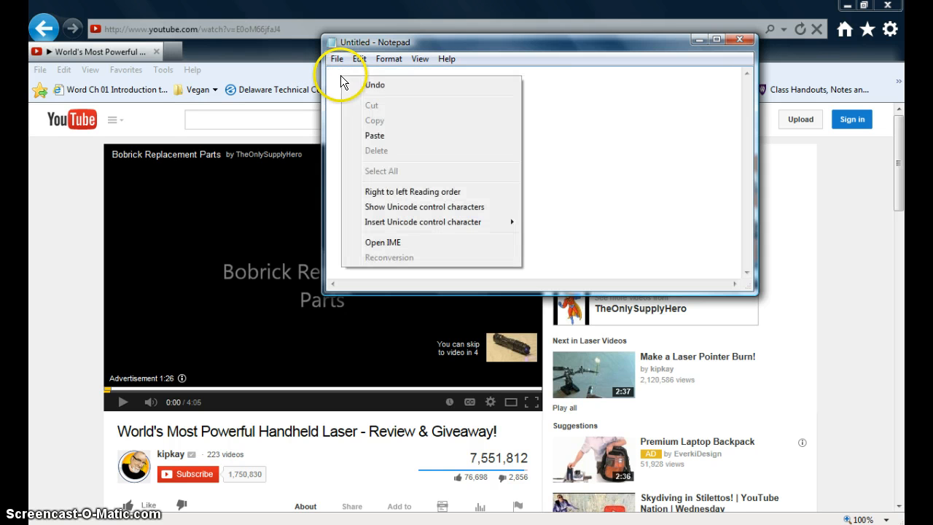
{"action": "left_click", "coordinate": [372, 137]}
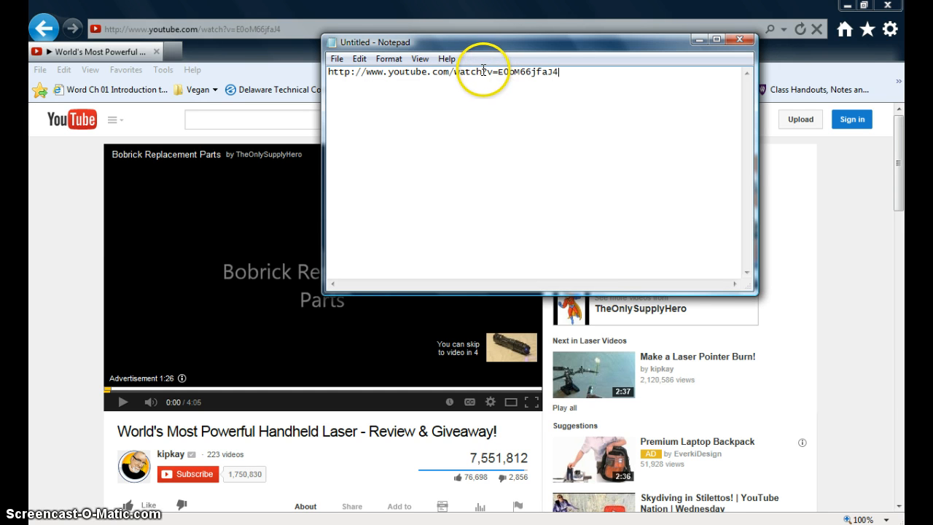
{"action": "left_click", "coordinate": [486, 73]}
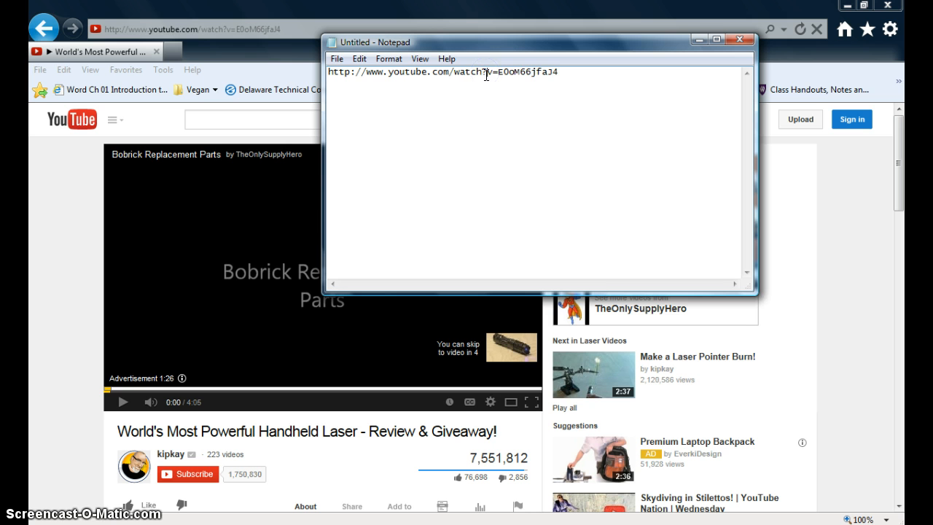
{"action": "key", "text": "BackSpace"}
{"action": "key", "text": "BackSpace"}
{"action": "key", "text": "BackSpace"}
{"action": "key", "text": "BackSpace"}
{"action": "key", "text": "BackSpace"}
{"action": "key", "text": "BackSpace"}
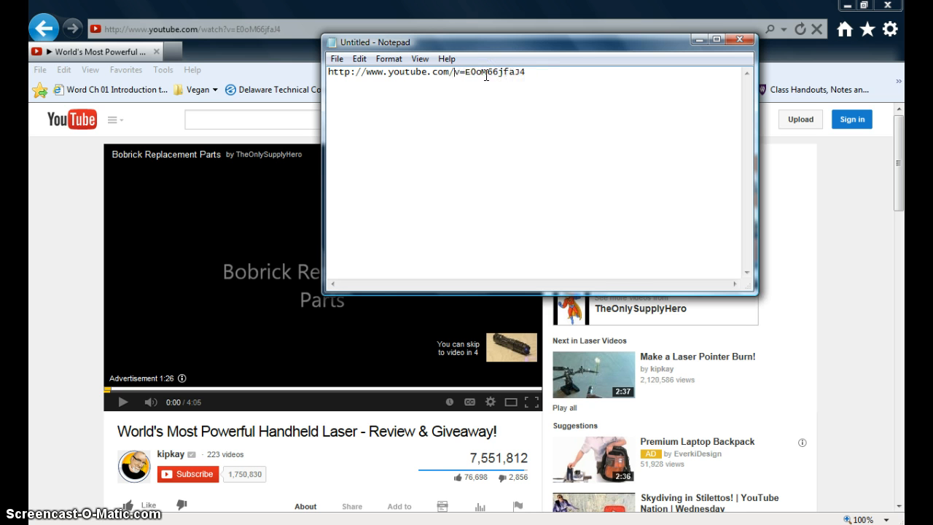
{"action": "left_click", "coordinate": [457, 72]}
{"action": "left_click", "coordinate": [463, 72]}
{"action": "type", "text": "/"}
{"action": "key", "text": "Delete"}
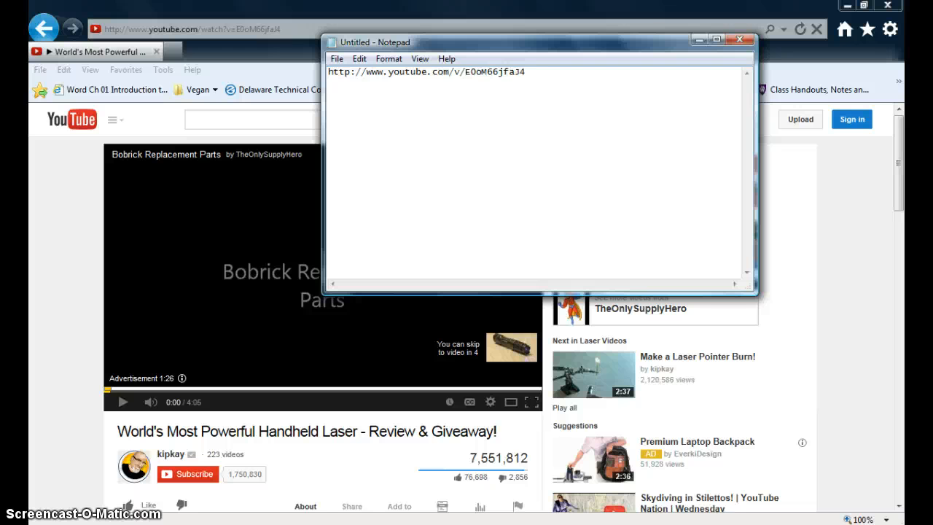
{"action": "left_click", "coordinate": [526, 75]}
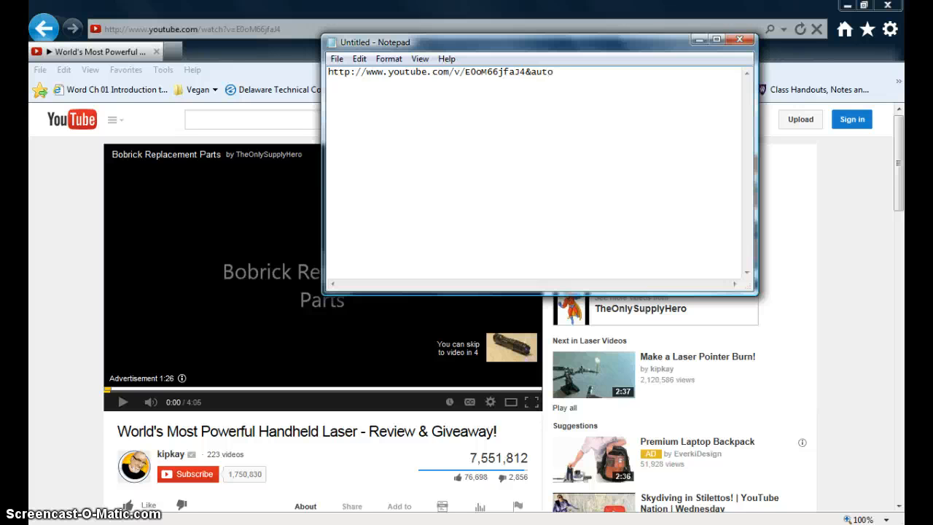
{"action": "type", "text": "ay=1"}
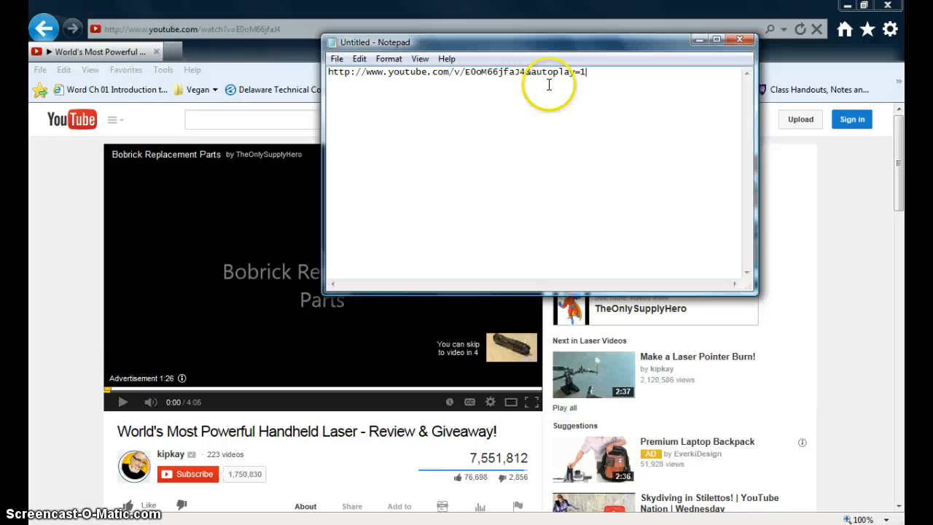
Step: Copy the whole edited video address and return to the PowerPoint presentation
{"action": "left_click_drag", "start_coordinate": [587, 72], "coordinate": [328, 71]}
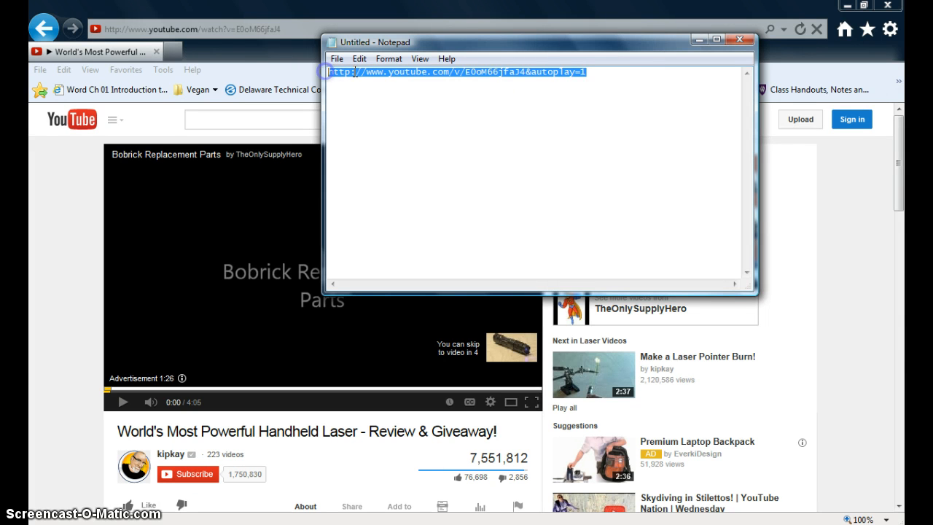
{"action": "right_click", "coordinate": [364, 71]}
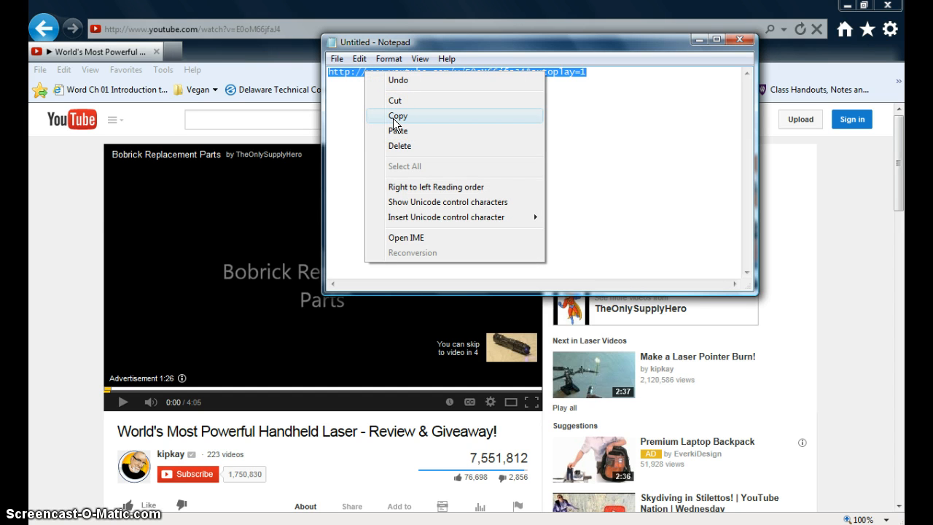
{"action": "left_click", "coordinate": [395, 117]}
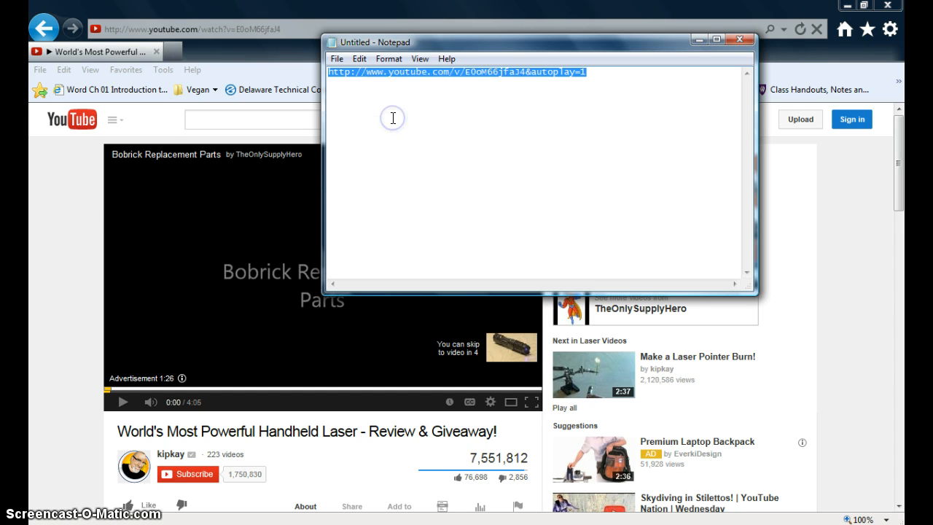
{"action": "left_click", "coordinate": [694, 42]}
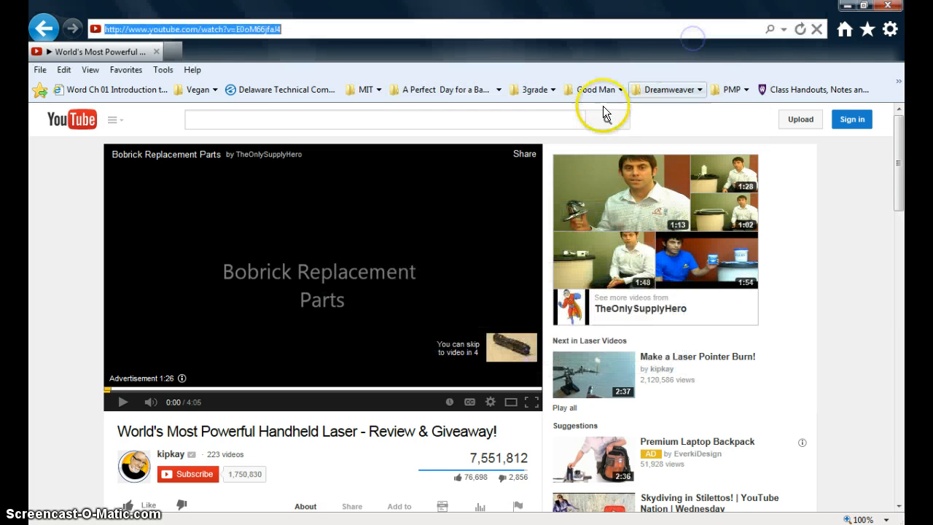
{"action": "left_click", "coordinate": [848, 7]}
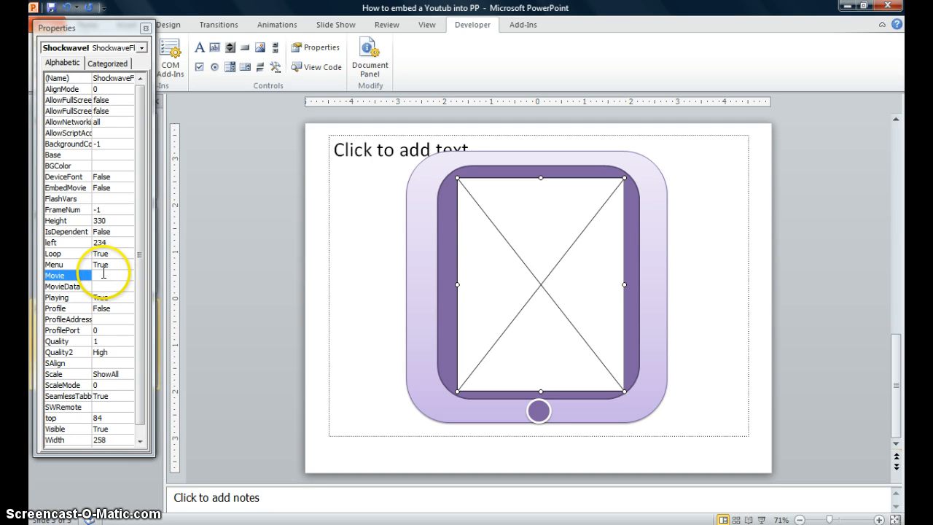
{"action": "left_click", "coordinate": [103, 274]}
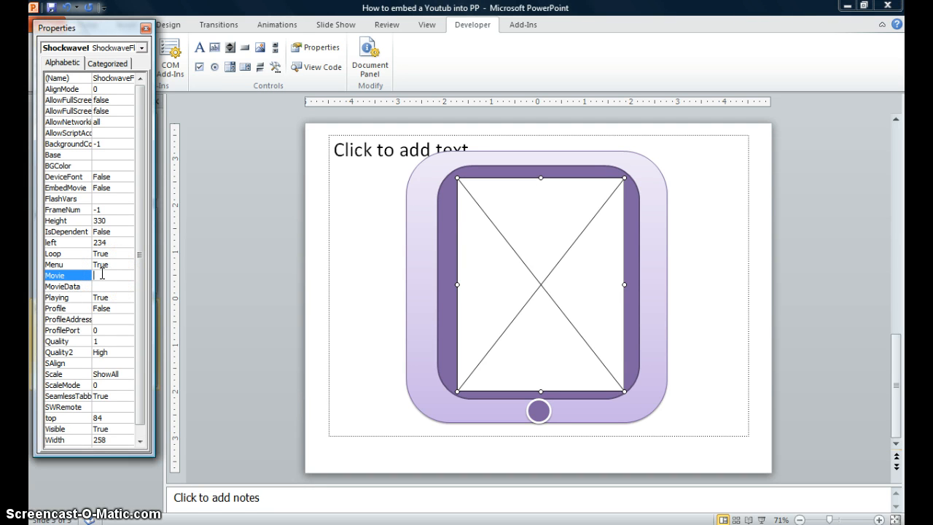
{"action": "left_click", "coordinate": [146, 28]}
{"action": "left_click", "coordinate": [508, 233]}
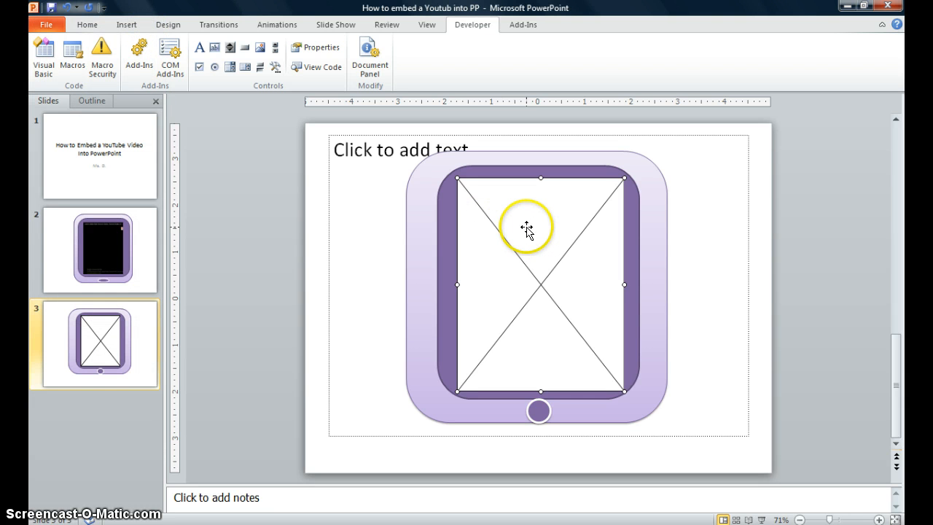
Step: Open the Shockwave Flash control's properties, paste the copied autoplay video address as the Movie value, and close the properties
{"action": "right_click", "coordinate": [526, 229]}
{"action": "left_click", "coordinate": [559, 316]}
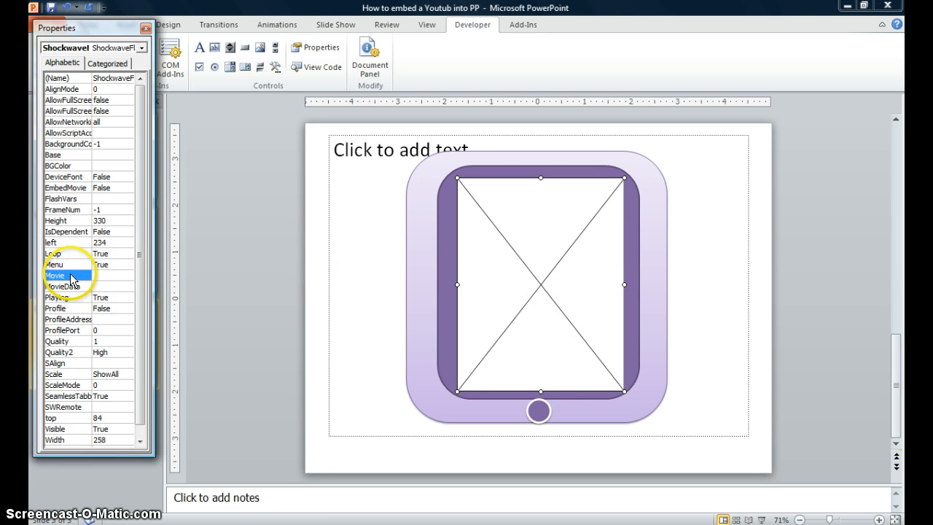
{"action": "left_click", "coordinate": [99, 273]}
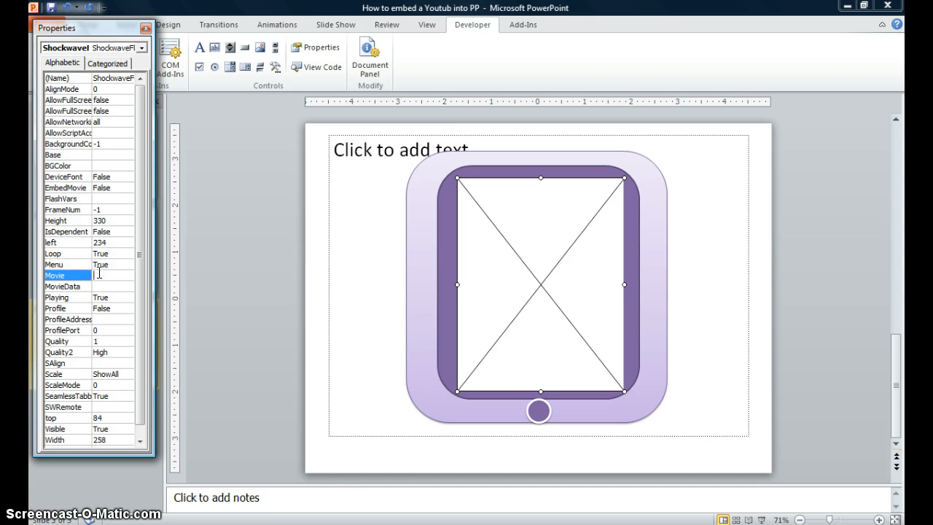
{"action": "right_click", "coordinate": [99, 274]}
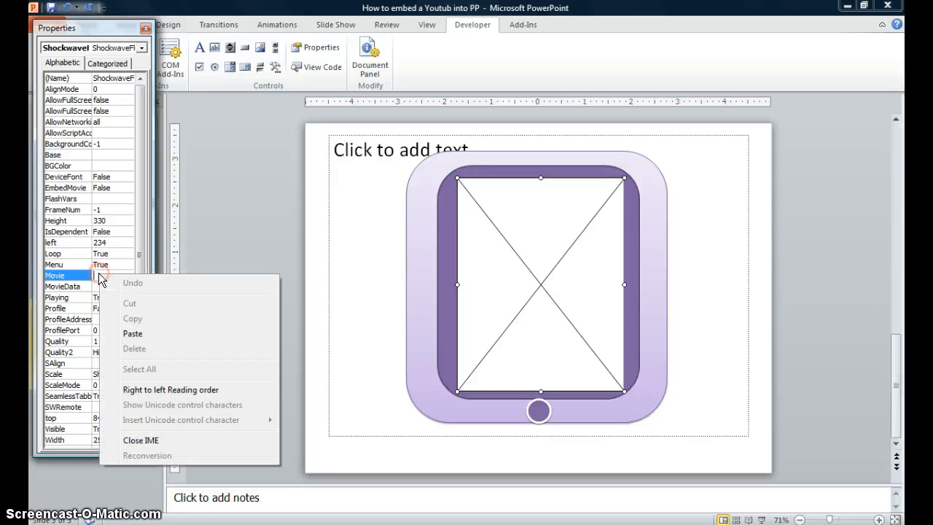
{"action": "left_click", "coordinate": [129, 334]}
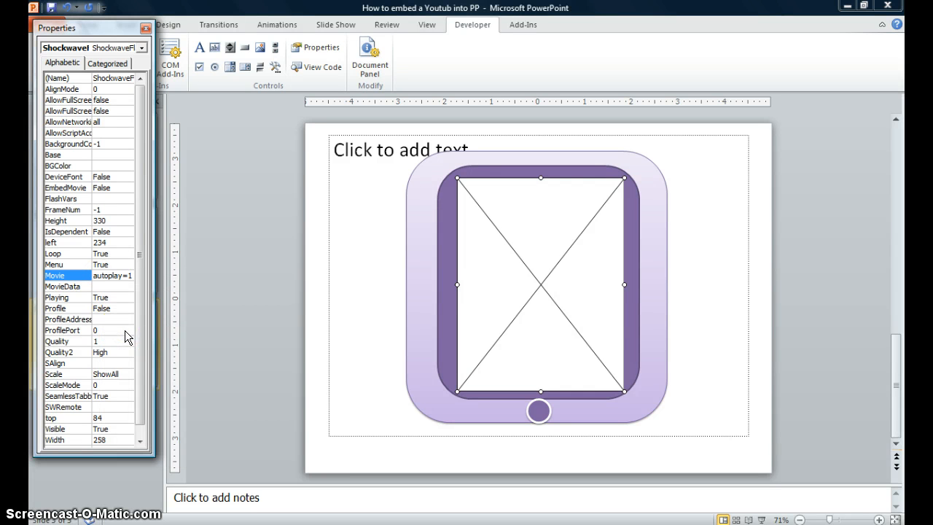
{"action": "left_click", "coordinate": [146, 28]}
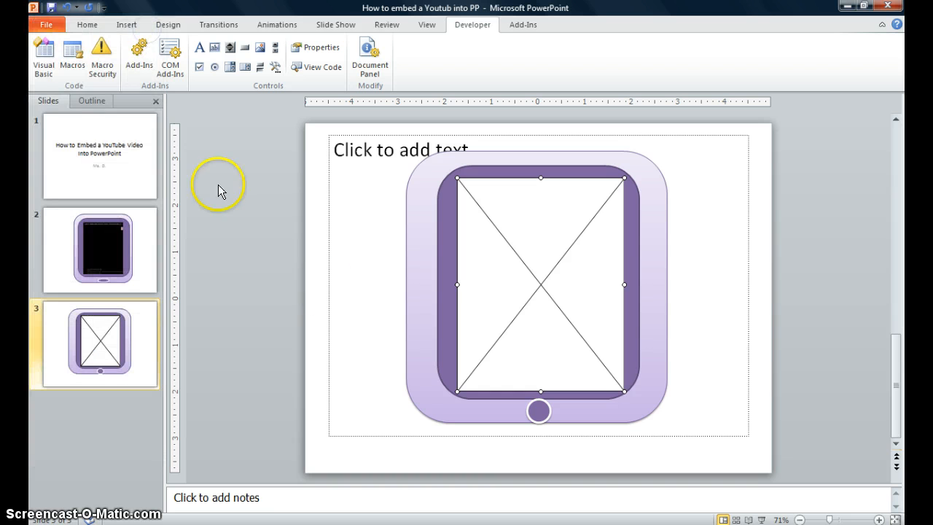
Step: Run the slide show from the current slide to test the embedded video, and pause its playback
{"action": "left_click", "coordinate": [535, 308]}
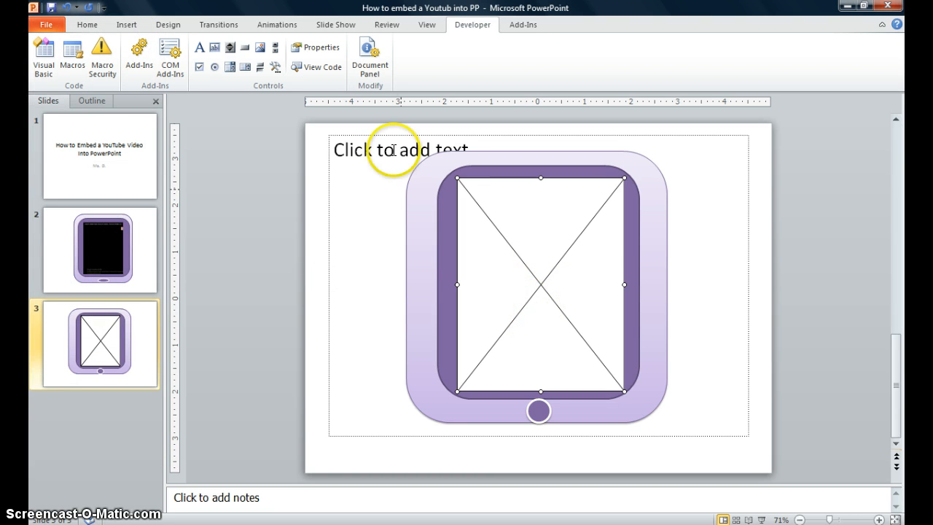
{"action": "left_click", "coordinate": [336, 26]}
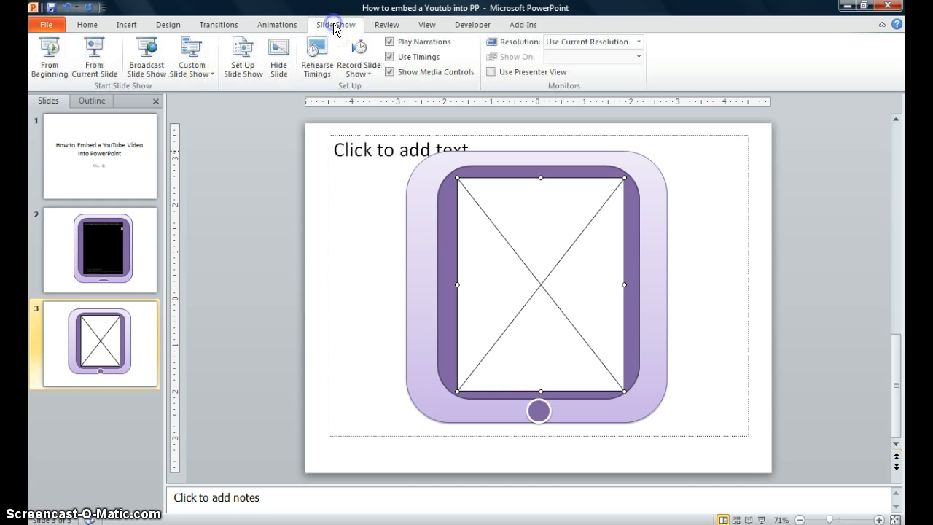
{"action": "left_click", "coordinate": [97, 68]}
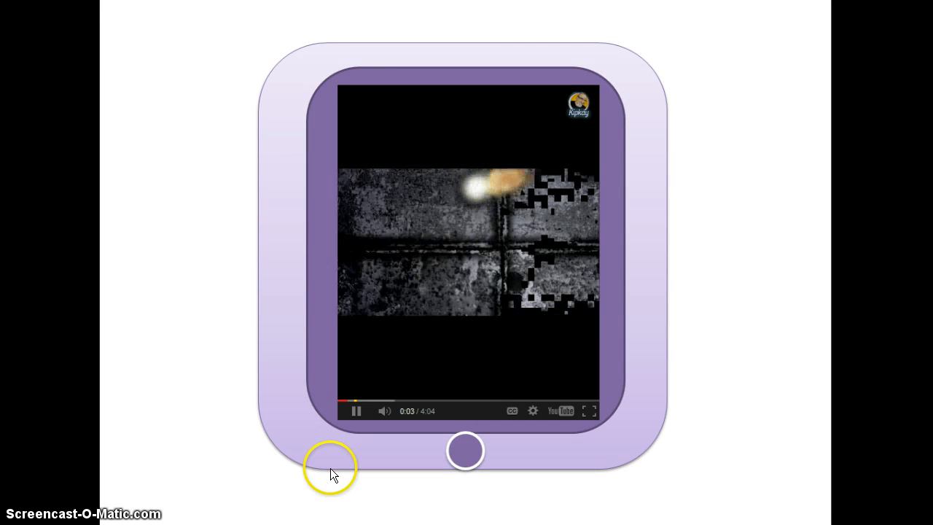
{"action": "left_click", "coordinate": [355, 413]}
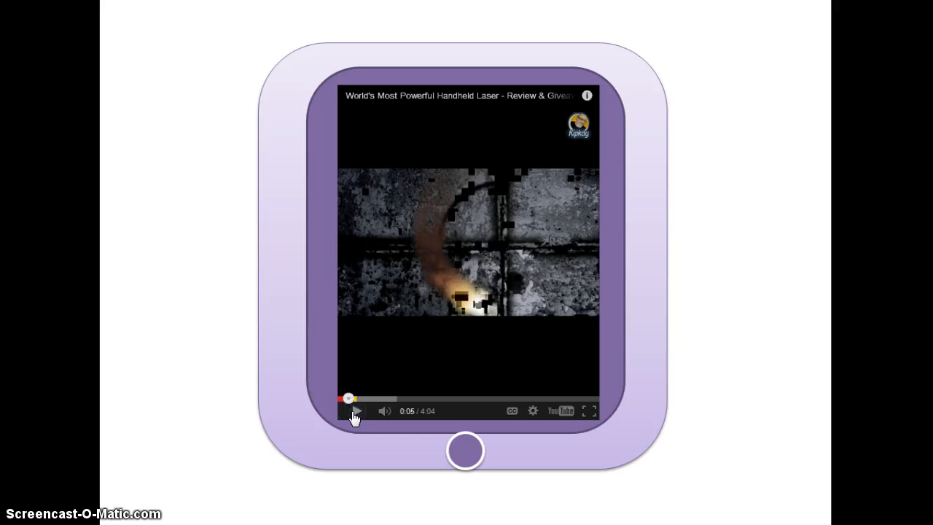